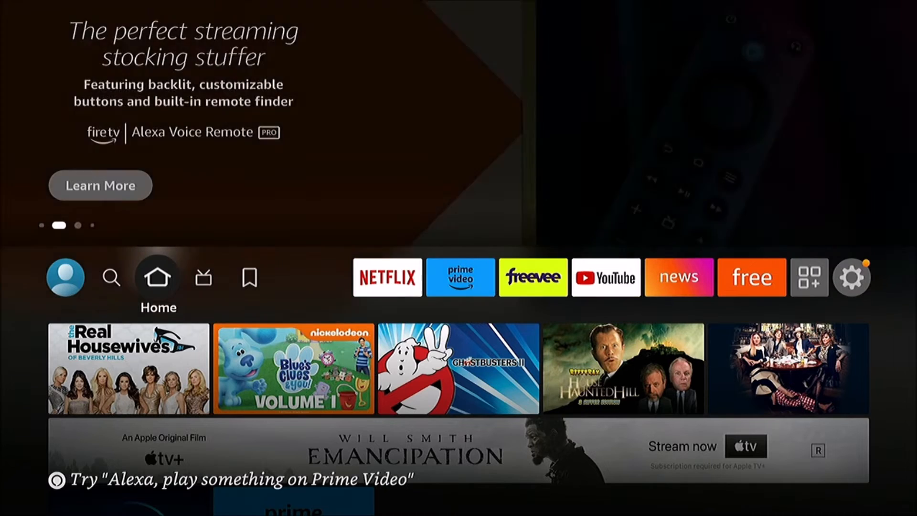
Move along the home screen's top bar until the Settings gear is focused.
{"action": "key", "text": "Right"}
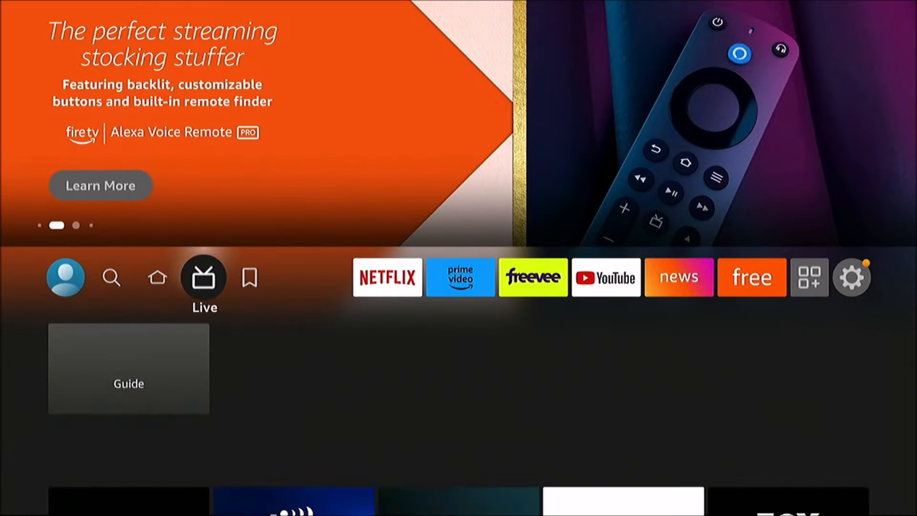
{"action": "key", "text": "Right"}
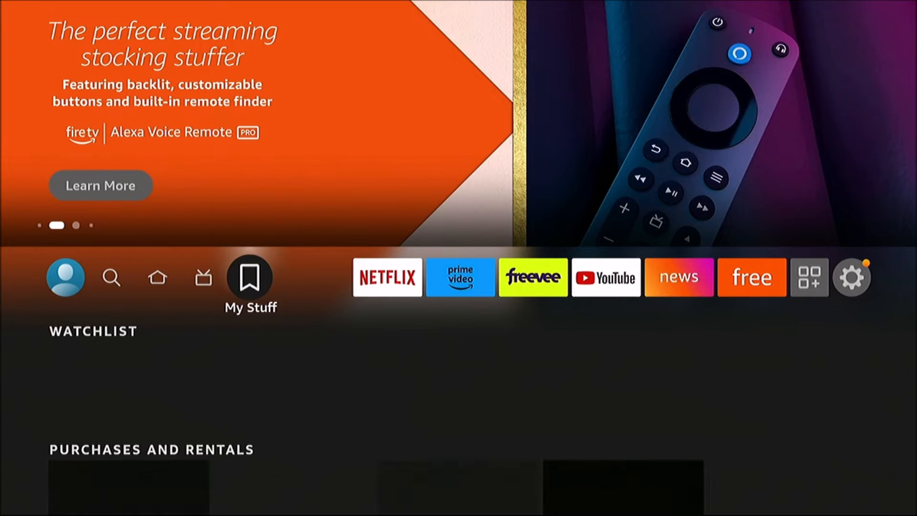
{"action": "key", "text": "Right"}
{"action": "key", "text": "Right"}
{"action": "key", "text": "Right"}
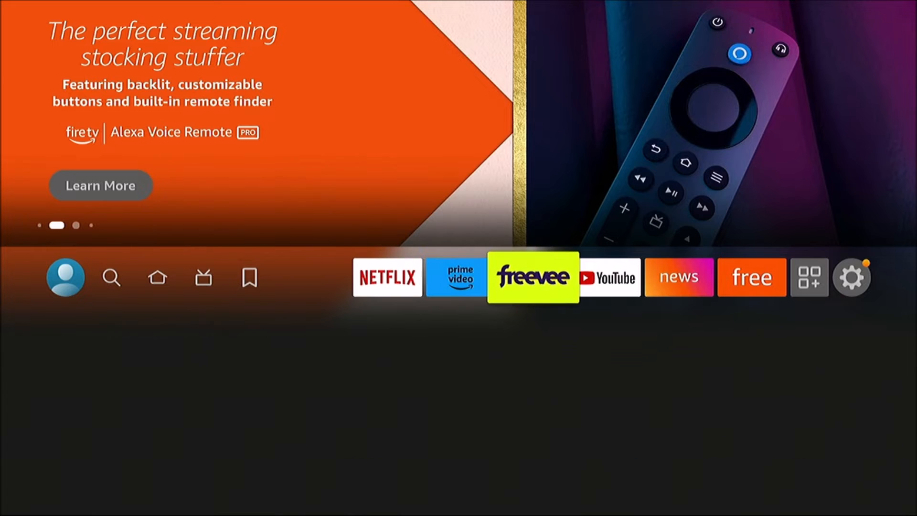
{"action": "key", "text": "Right"}
{"action": "key", "text": "Right"}
{"action": "key", "text": "Right"}
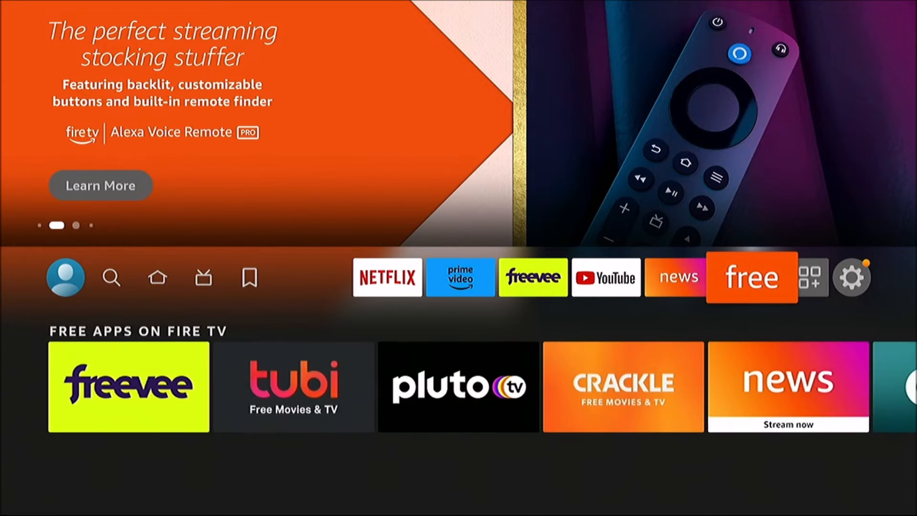
{"action": "key", "text": "Right"}
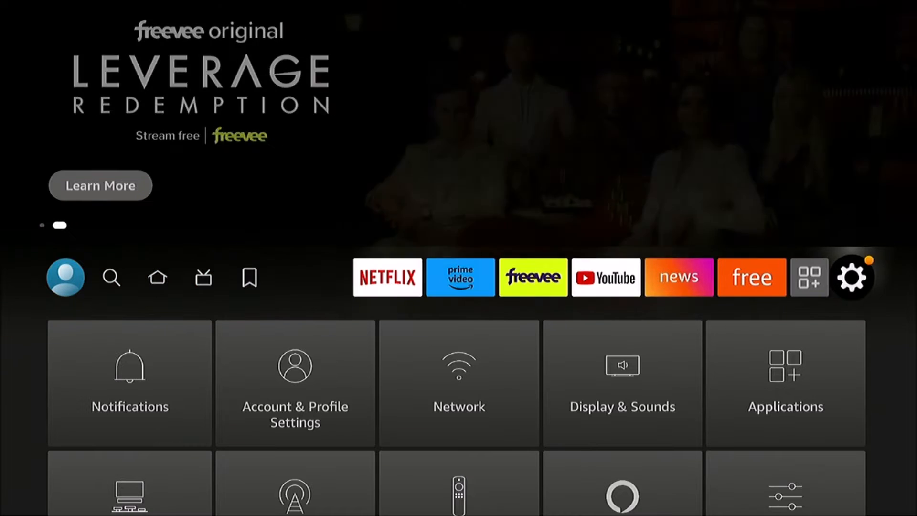
Focus the Equipment Control category in the settings grid.
{"action": "key", "text": "Down"}
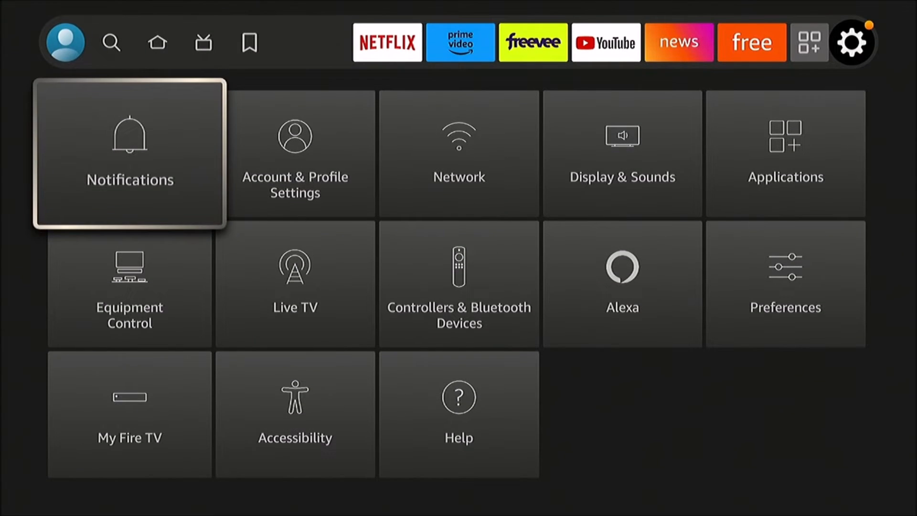
{"action": "key", "text": "Down"}
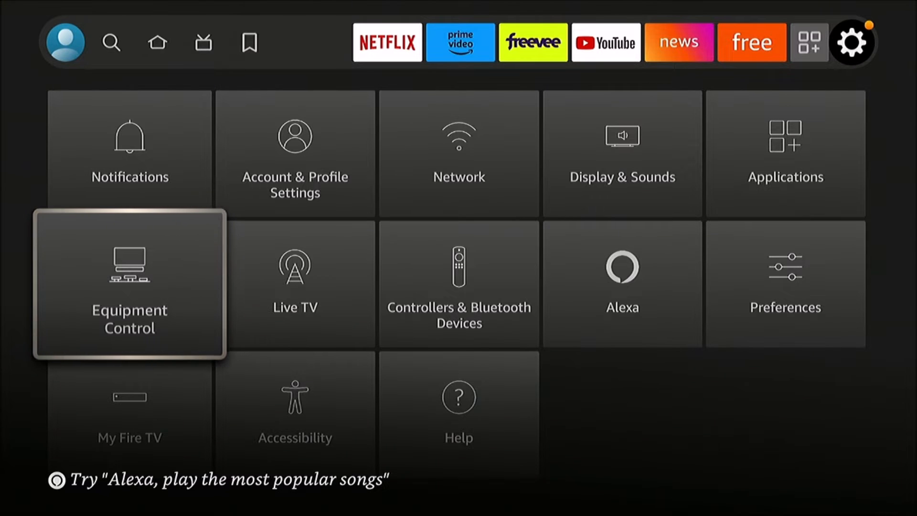
{"action": "key", "text": "Right"}
{"action": "key", "text": "Right"}
{"action": "key", "text": "Left"}
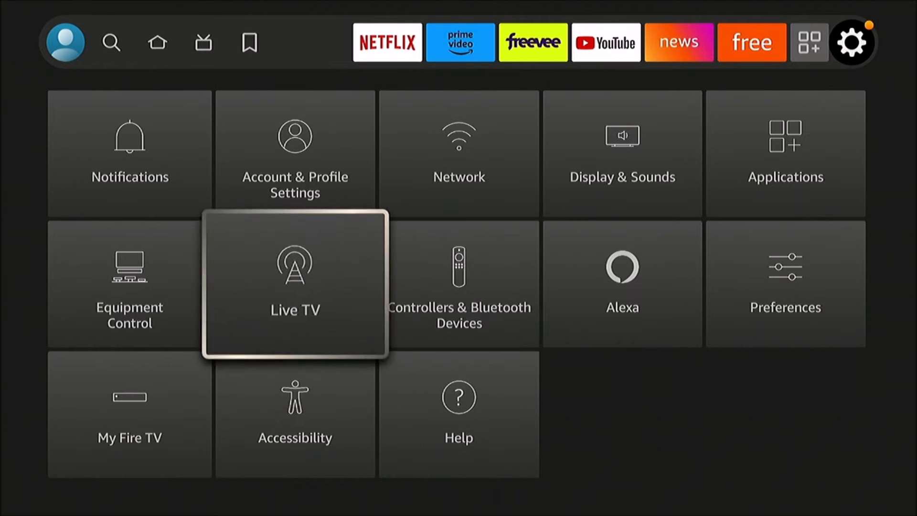
{"action": "key", "text": "Left"}
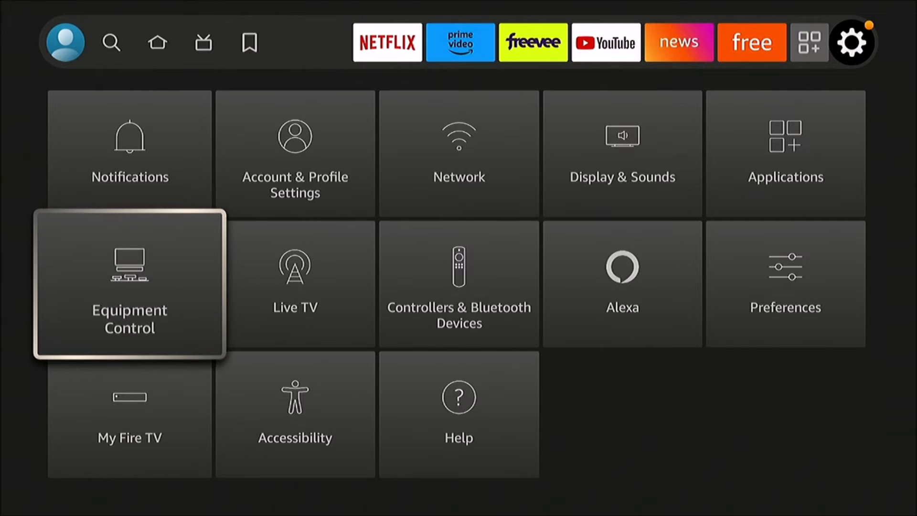
Enter Equipment Control, submitting the Prime Video PIN to unlock it.
{"action": "key", "text": "Return"}
{"action": "key", "text": "Return"}
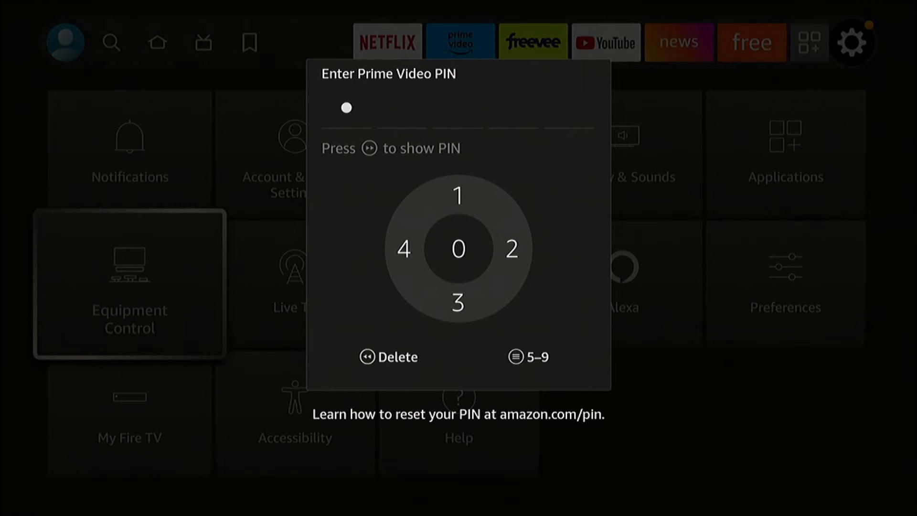
{"action": "key", "text": "Return"}
{"action": "key", "text": "Return"}
{"action": "key", "text": "Return"}
{"action": "key", "text": "Return"}
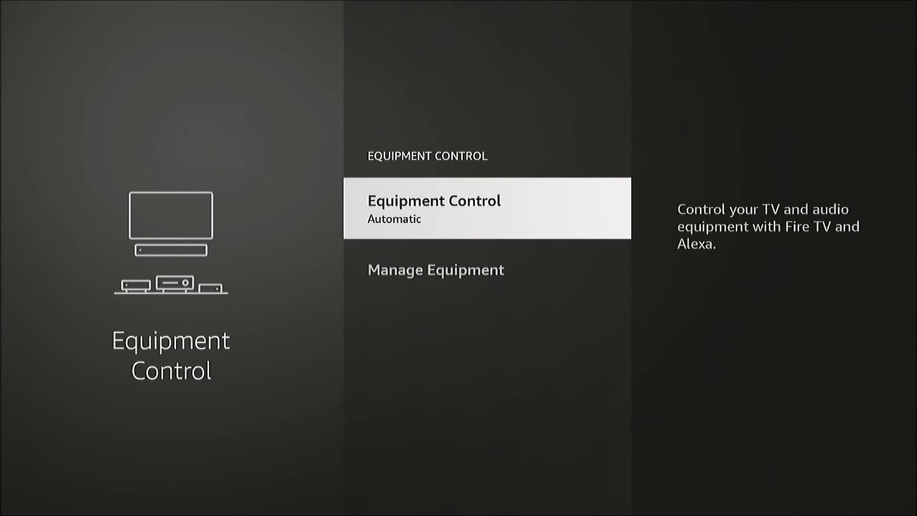
Go into Manage Equipment and open the control settings for the TV.
{"action": "key", "text": "Down"}
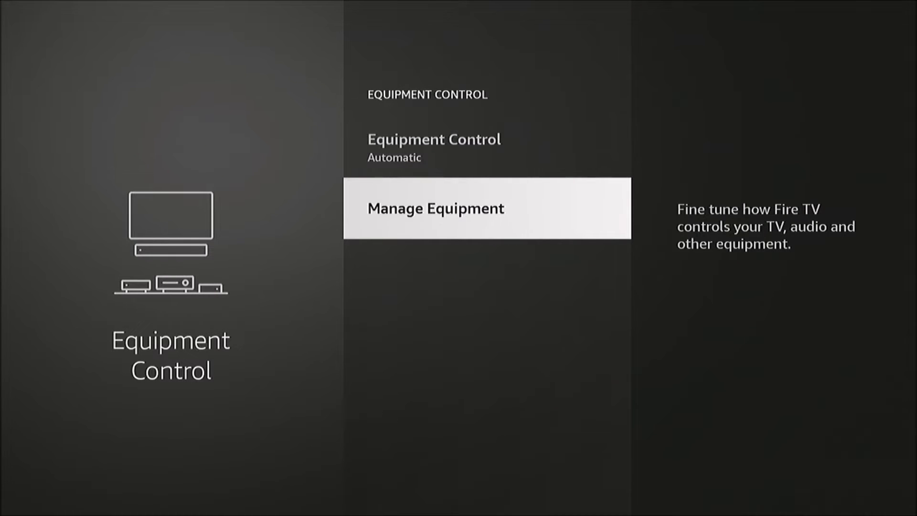
{"action": "key", "text": "Return"}
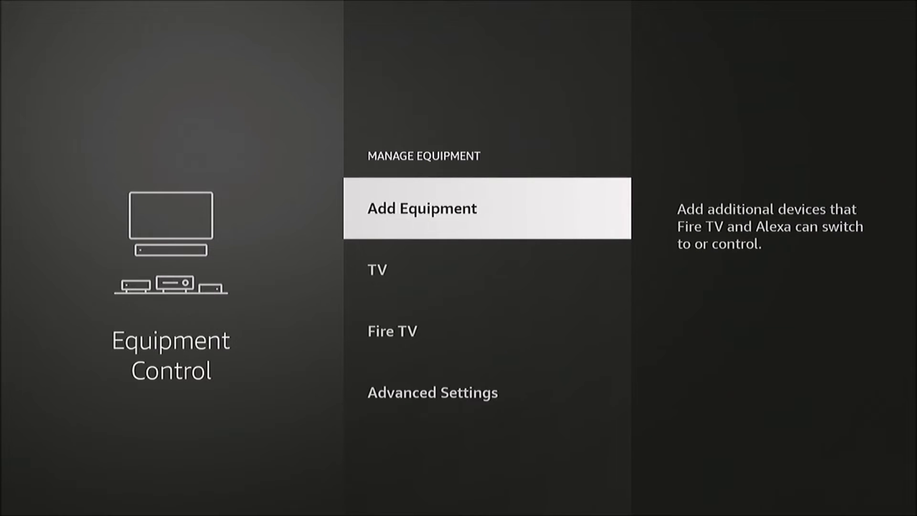
{"action": "key", "text": "Down"}
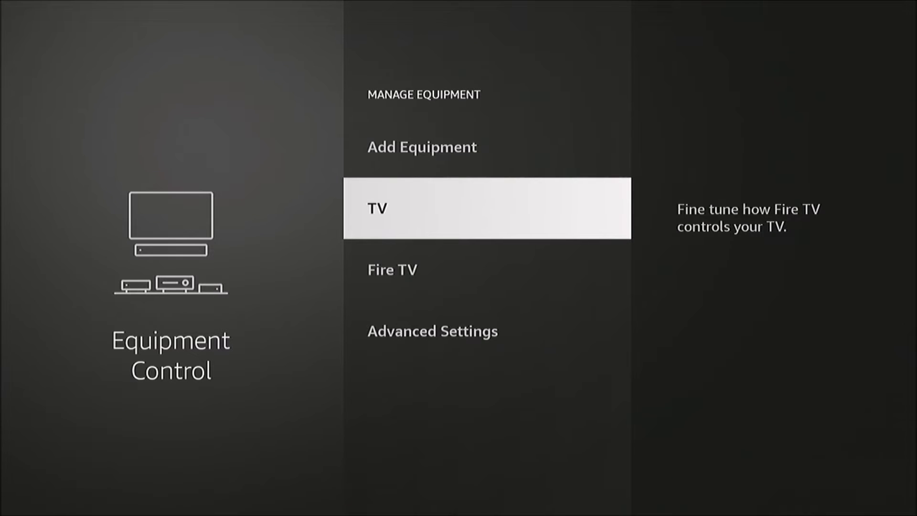
{"action": "key", "text": "Return"}
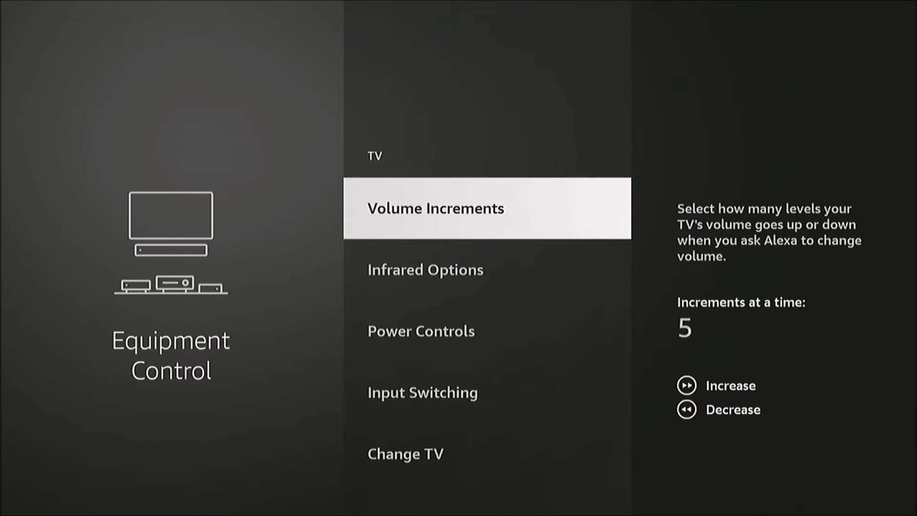
Choose Change TV so the confirmation for replacing the Samsung TV appears.
{"action": "key", "text": "Down"}
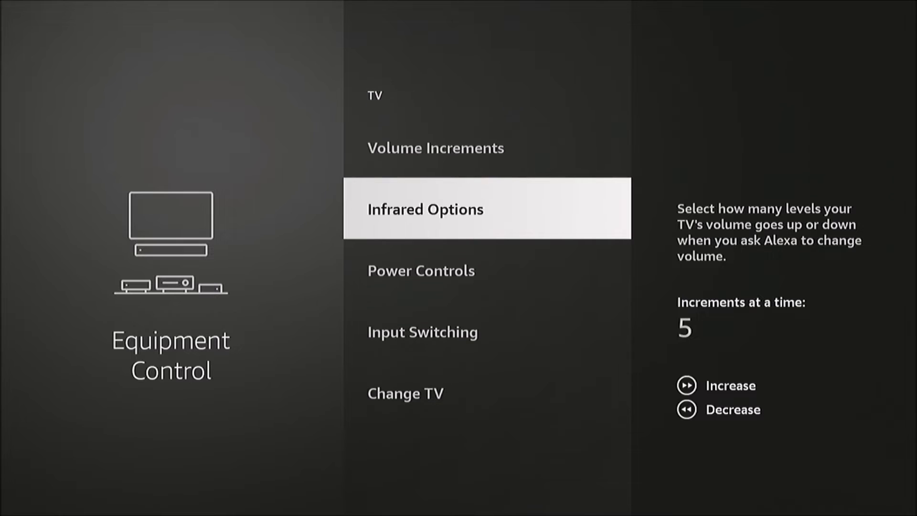
{"action": "key", "text": "Down"}
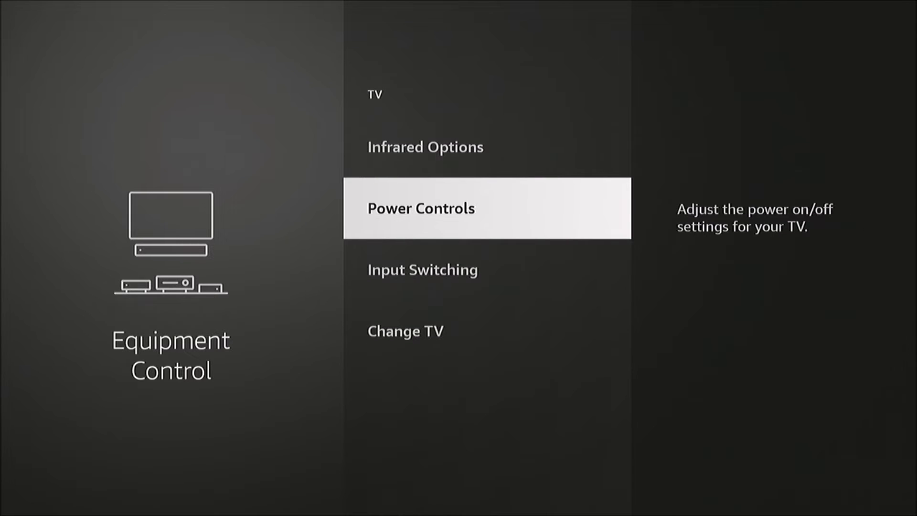
{"action": "key", "text": "Down"}
{"action": "key", "text": "Down"}
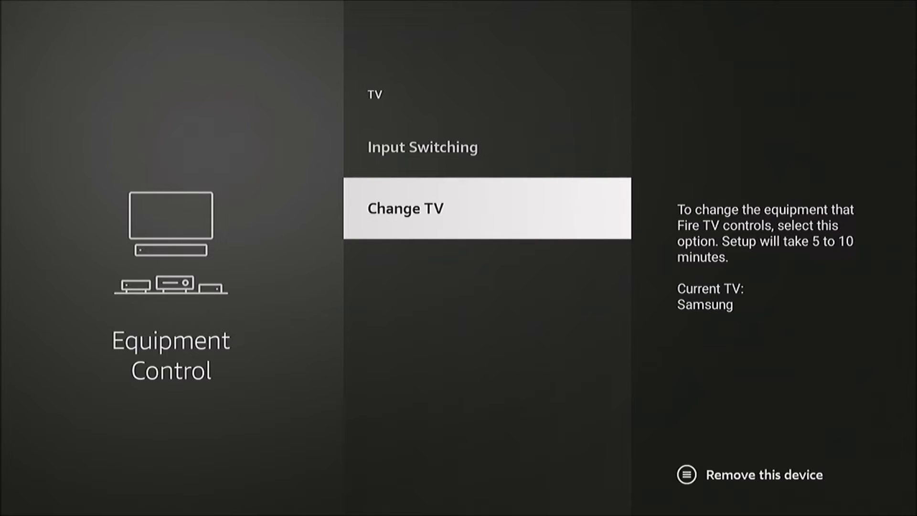
{"action": "key", "text": "Return"}
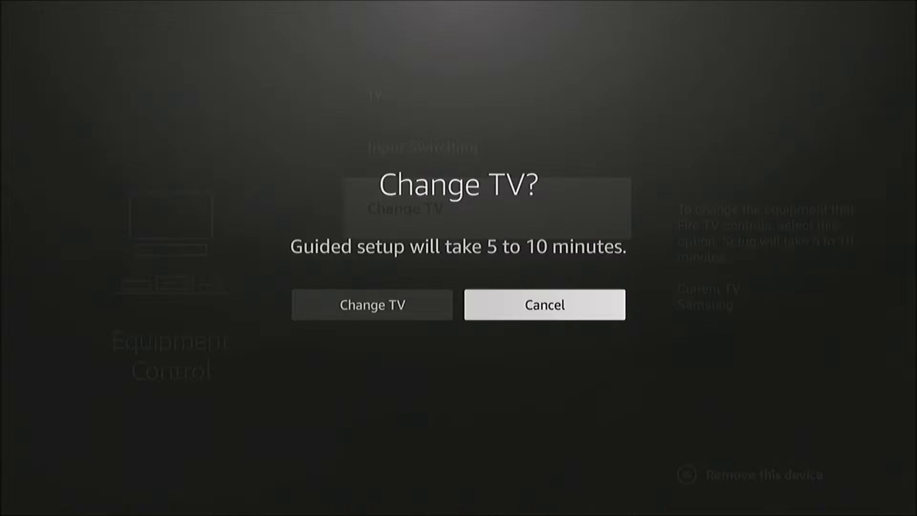
Confirm the TV change and pick Samsung from the brand list for guided setup.
{"action": "key", "text": "Left"}
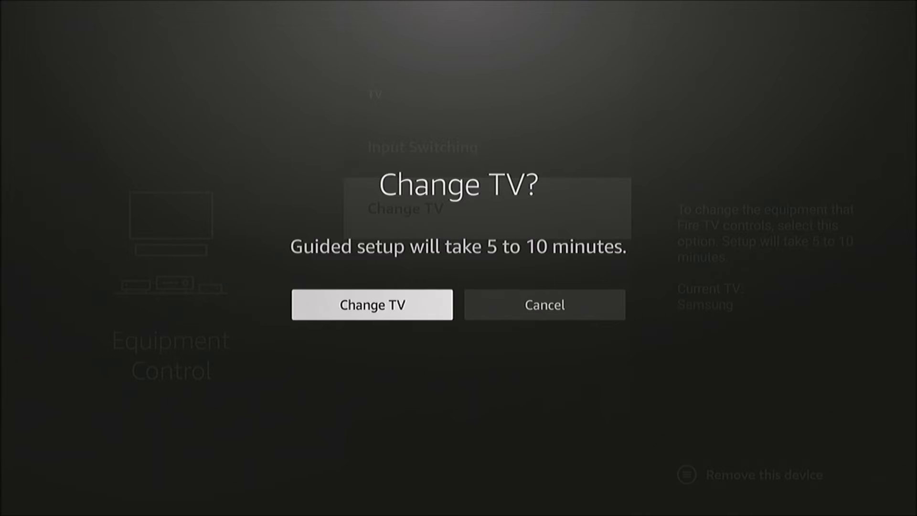
{"action": "key", "text": "Return"}
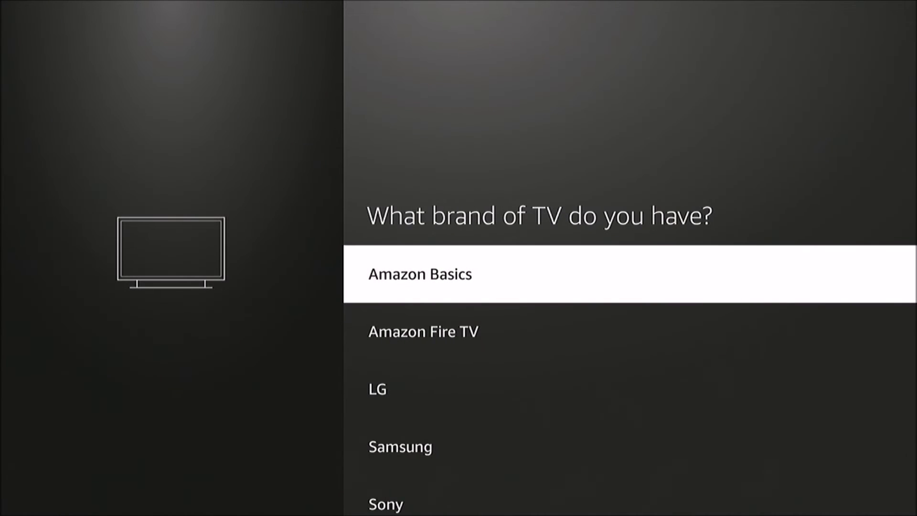
{"action": "key", "text": "Down"}
{"action": "key", "text": "Down"}
{"action": "key", "text": "Down"}
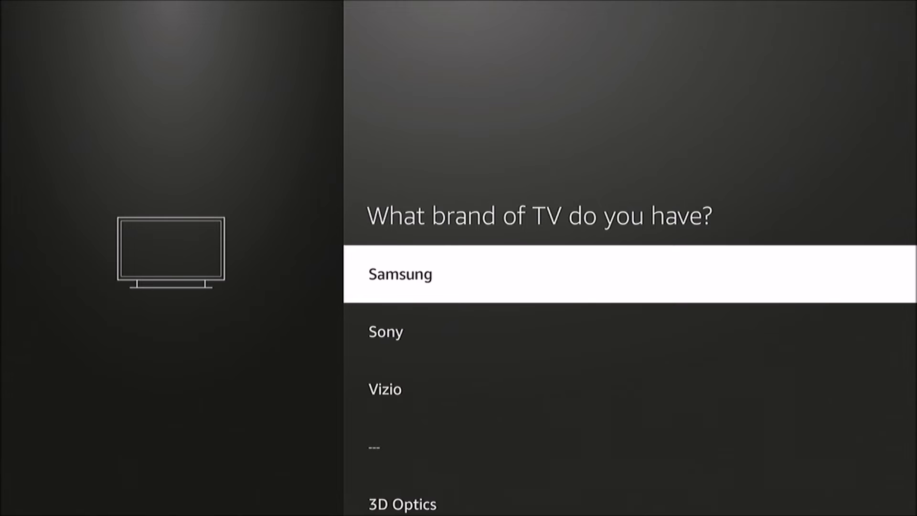
{"action": "key", "text": "Down"}
{"action": "key", "text": "Down"}
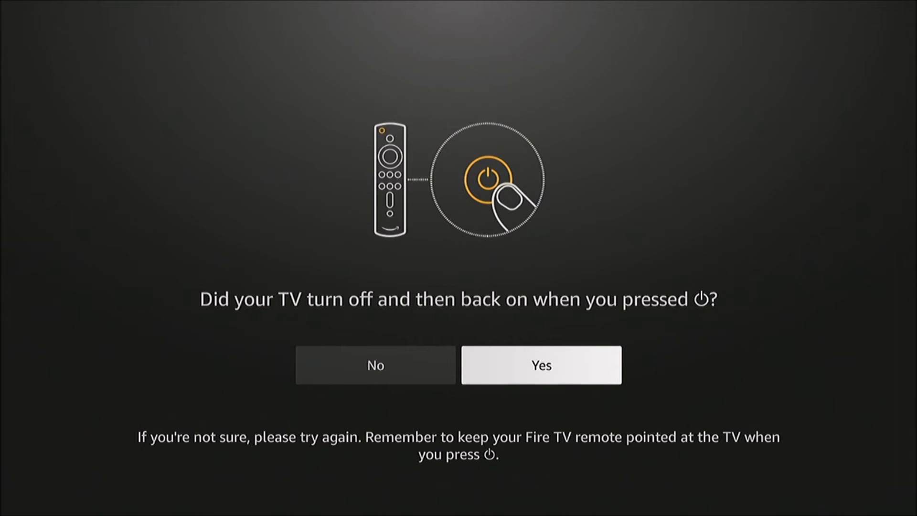
Answer Yes that the TV turned off and back on after the power test.
{"action": "key", "text": "Left"}
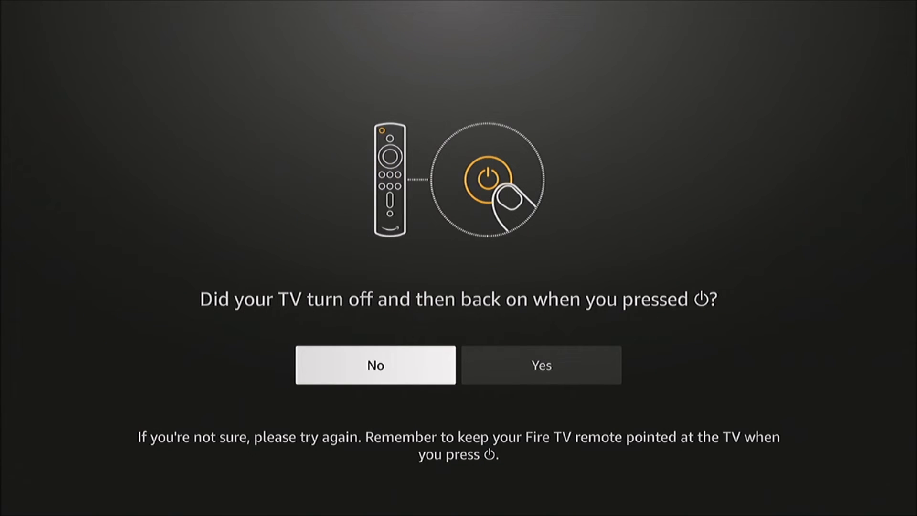
{"action": "key", "text": "Right"}
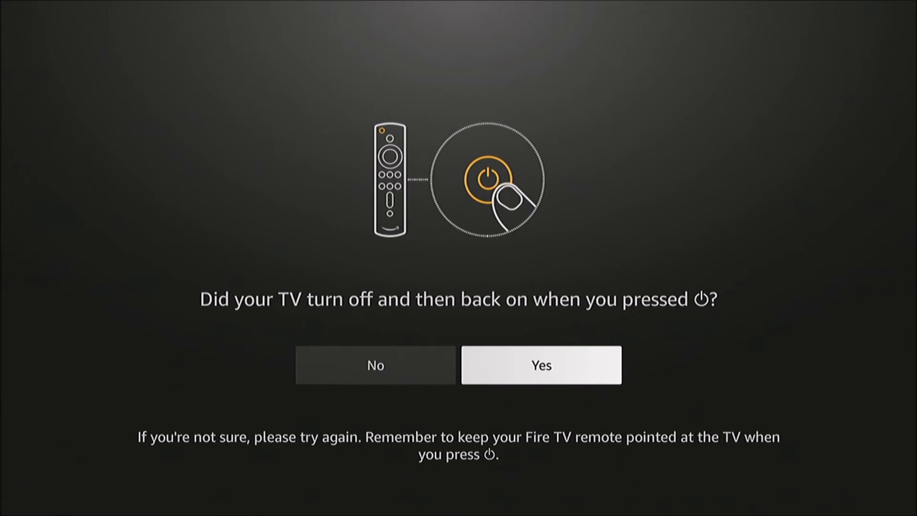
{"action": "key", "text": "Return"}
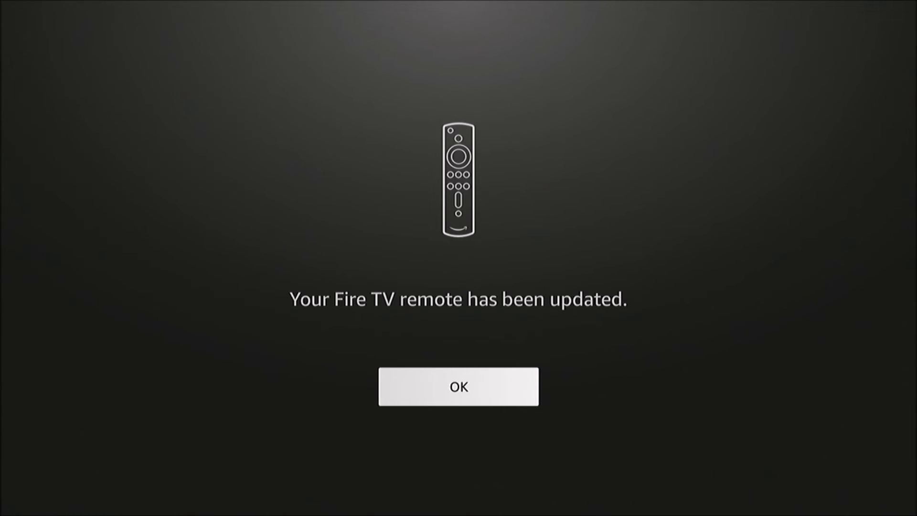
Acknowledge the 'Your Fire TV remote has been updated' message with OK.
{"action": "key", "text": "Return"}
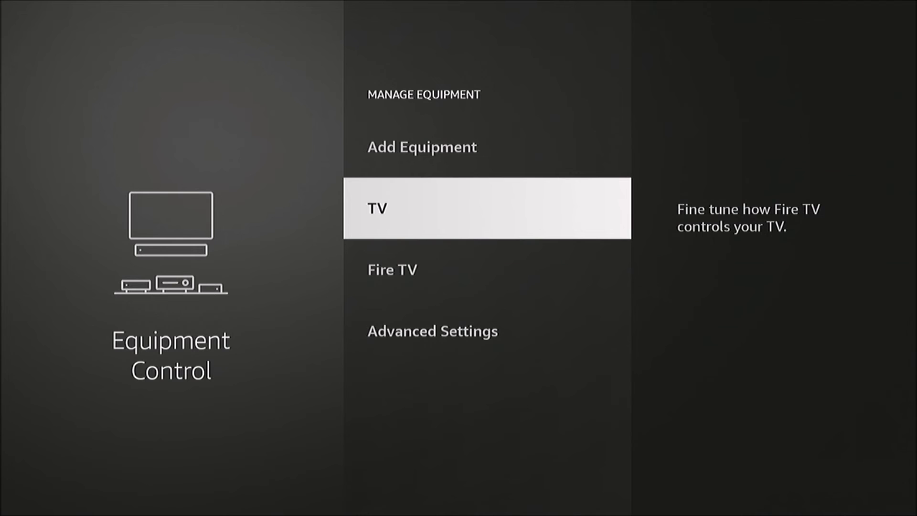